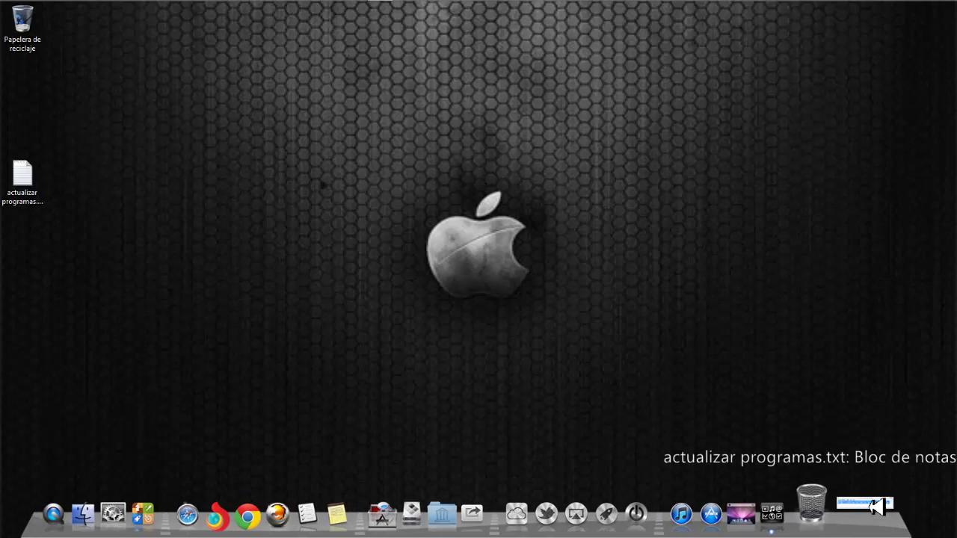
click(871, 514)
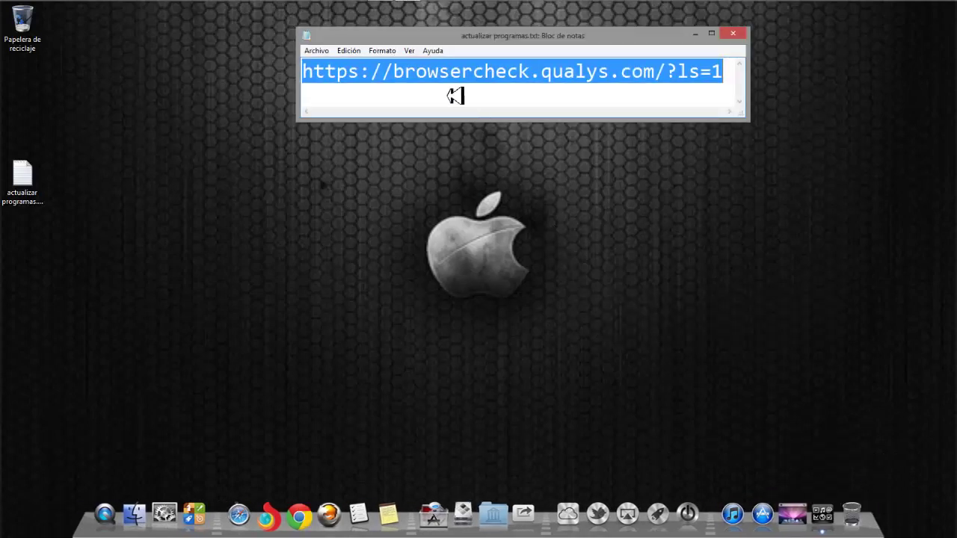
click(455, 93)
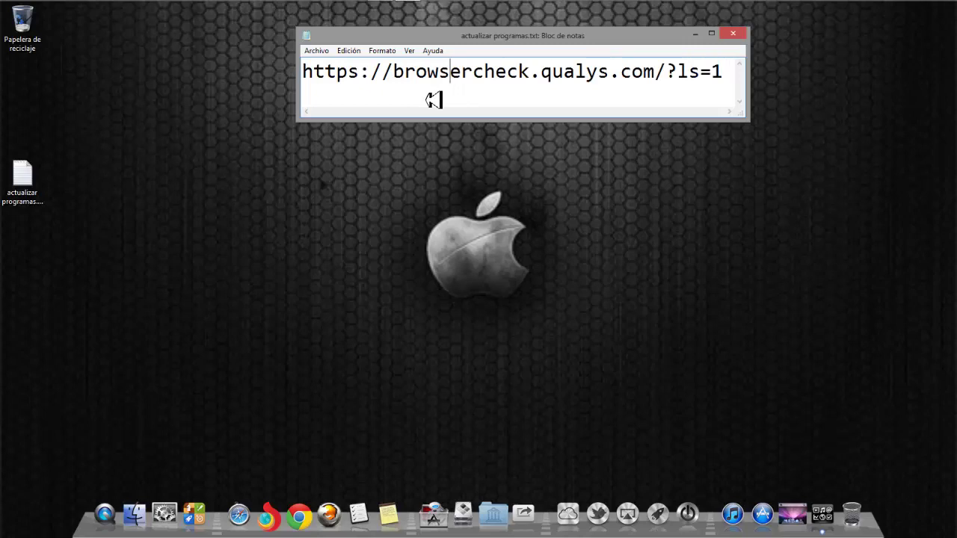
drag(723, 71, 252, 100)
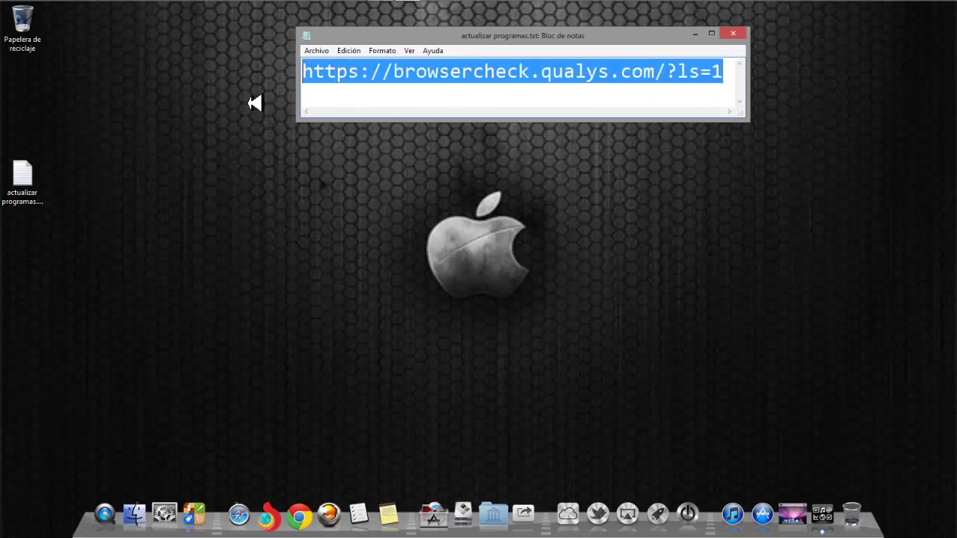
right_click(355, 76)
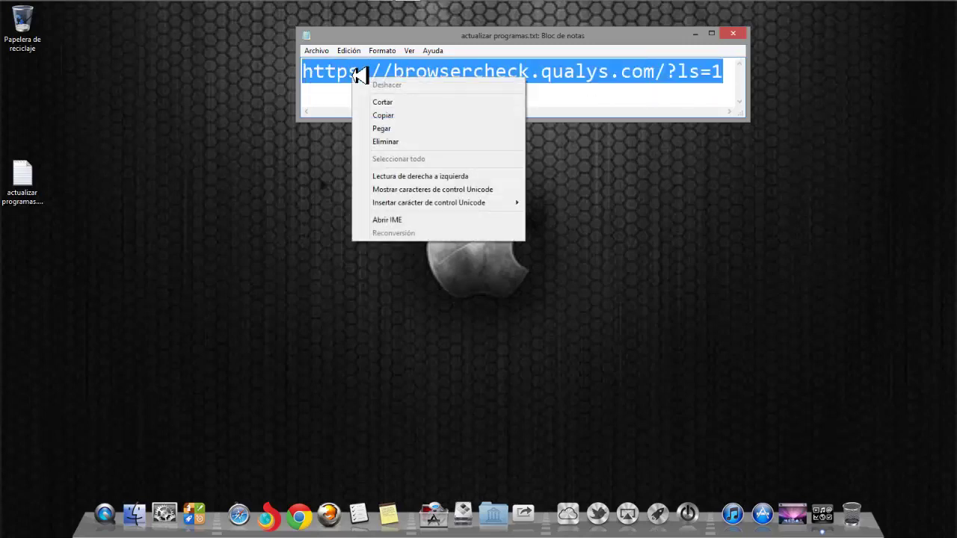
click(388, 115)
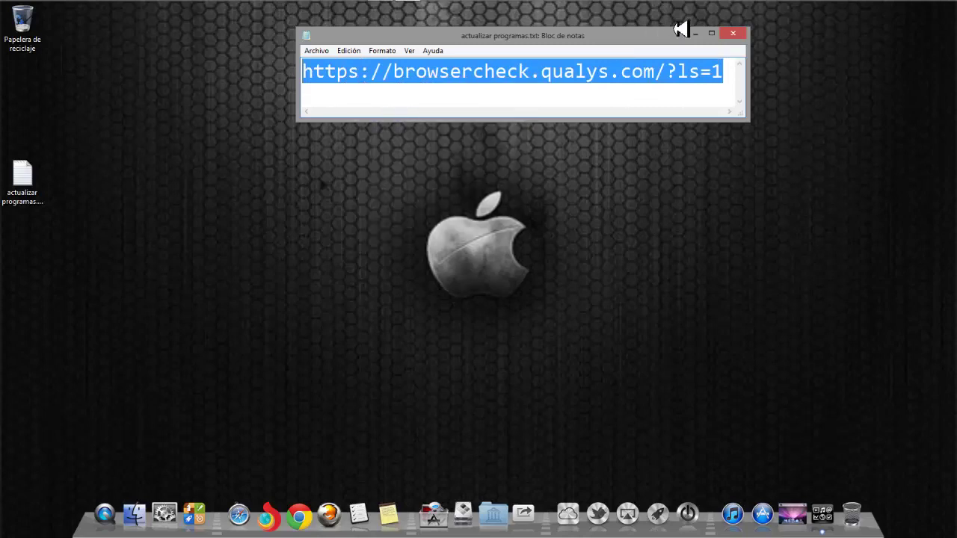
click(701, 34)
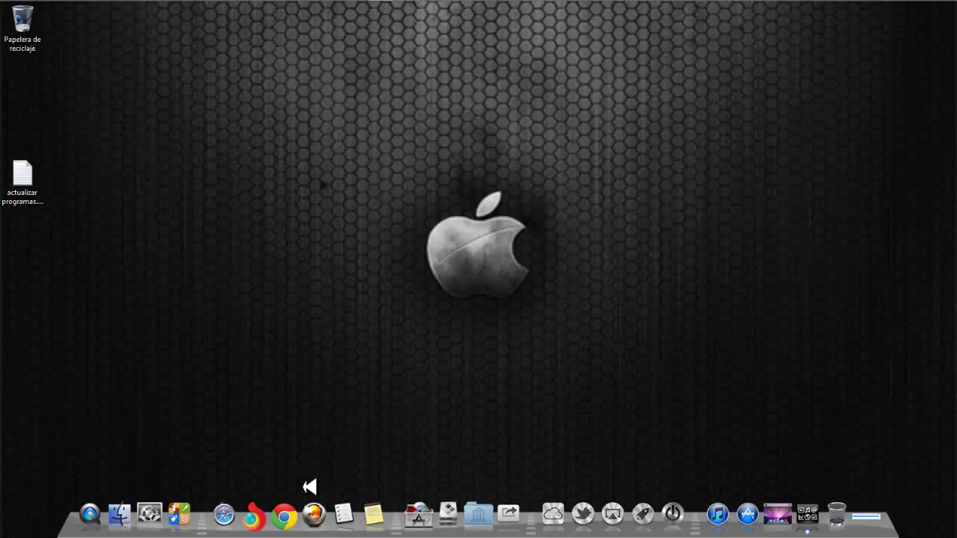
click(323, 509)
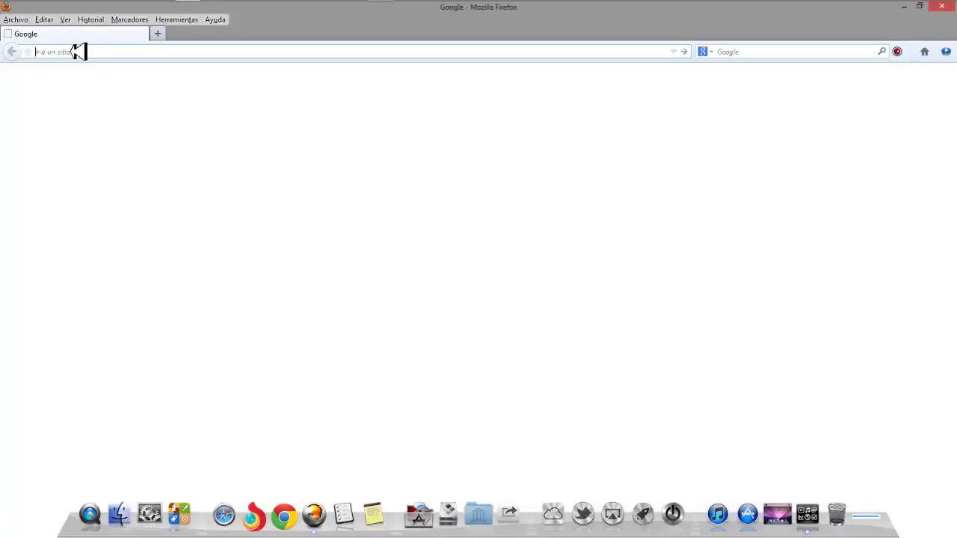
right_click(73, 52)
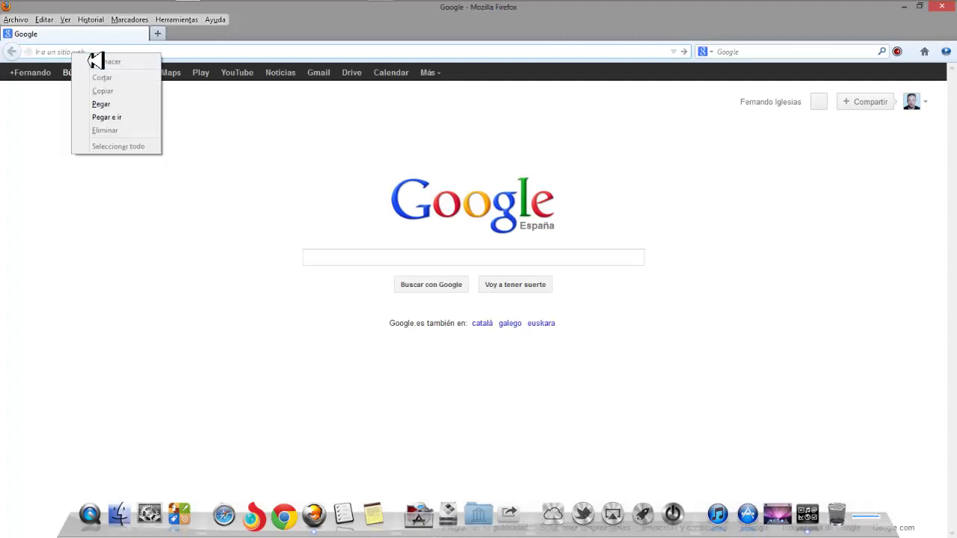
click(111, 104)
key(Return)
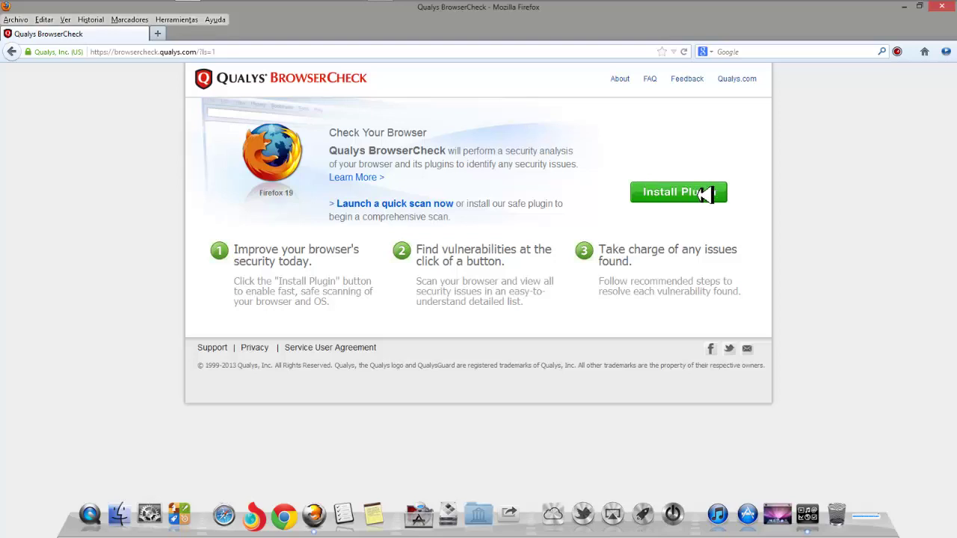
Accept the Service User Agreement, allow the site, and install the BrowserCheck add-on
click(706, 193)
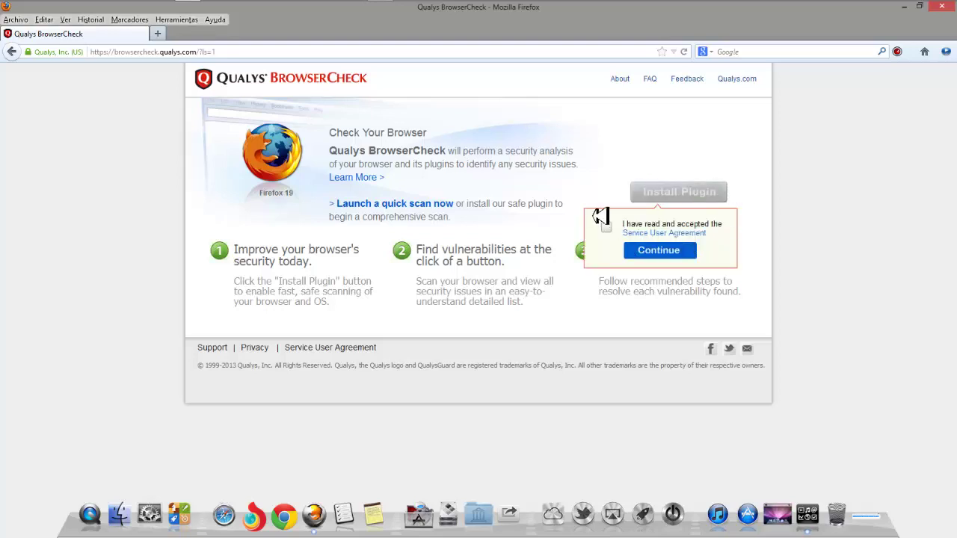
click(607, 227)
click(660, 251)
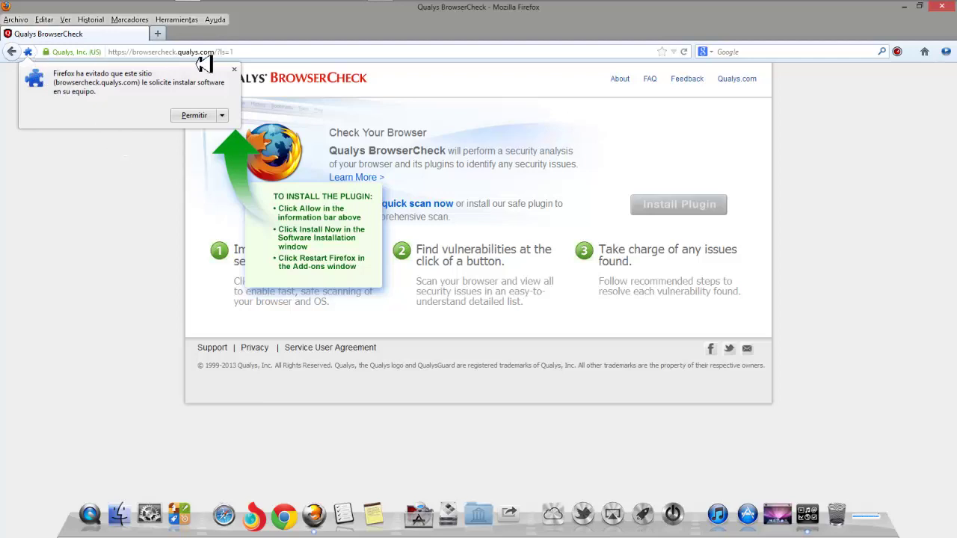
click(199, 114)
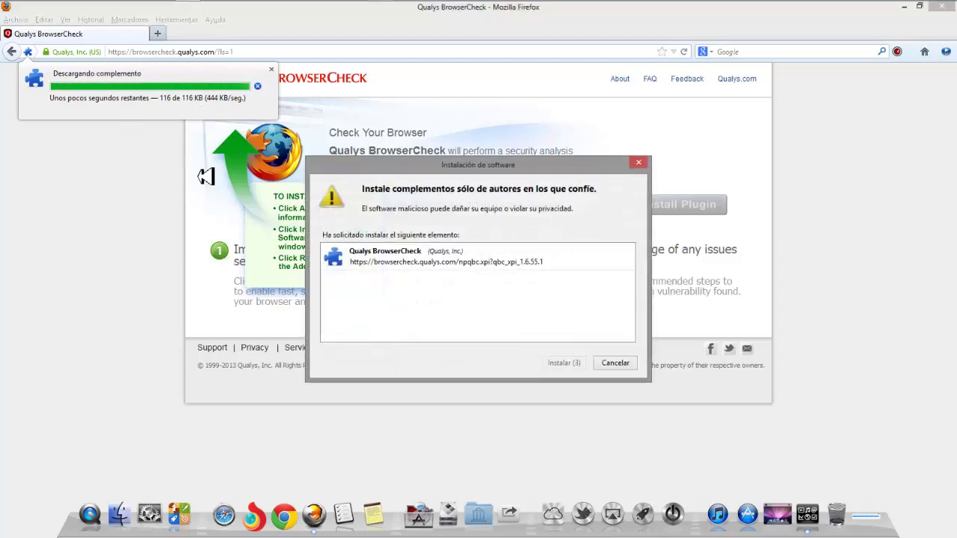
drag(467, 166, 443, 77)
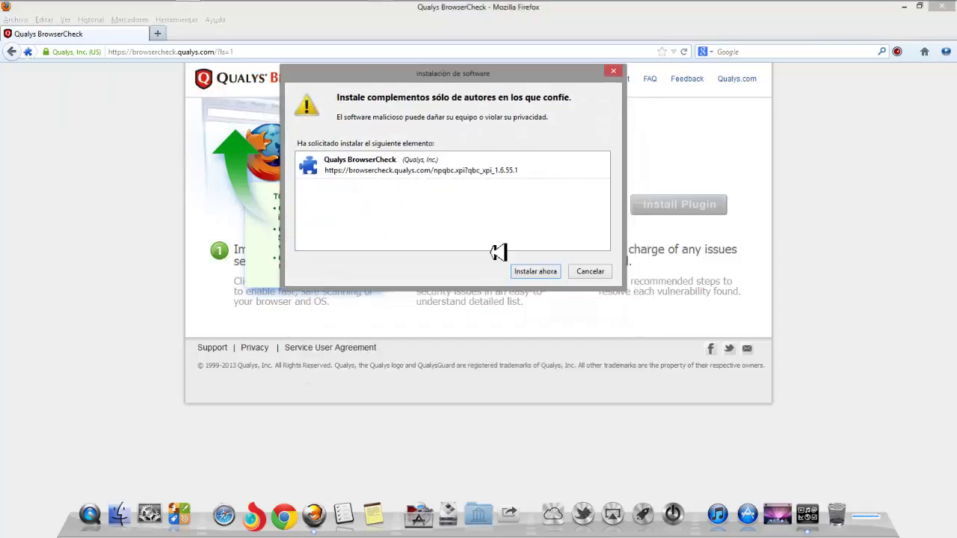
click(535, 270)
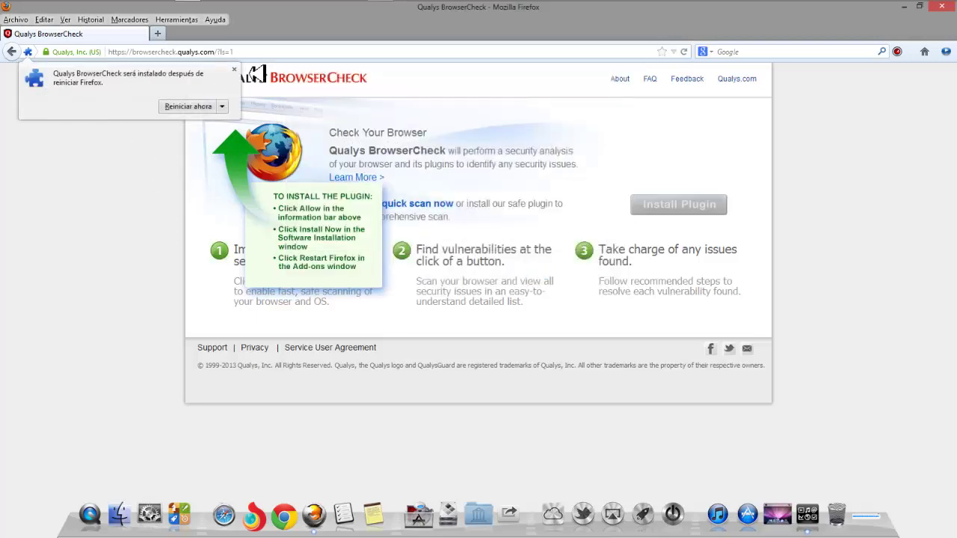
Restart Firefox to complete the plugin install and dismiss the Norton notification
click(188, 108)
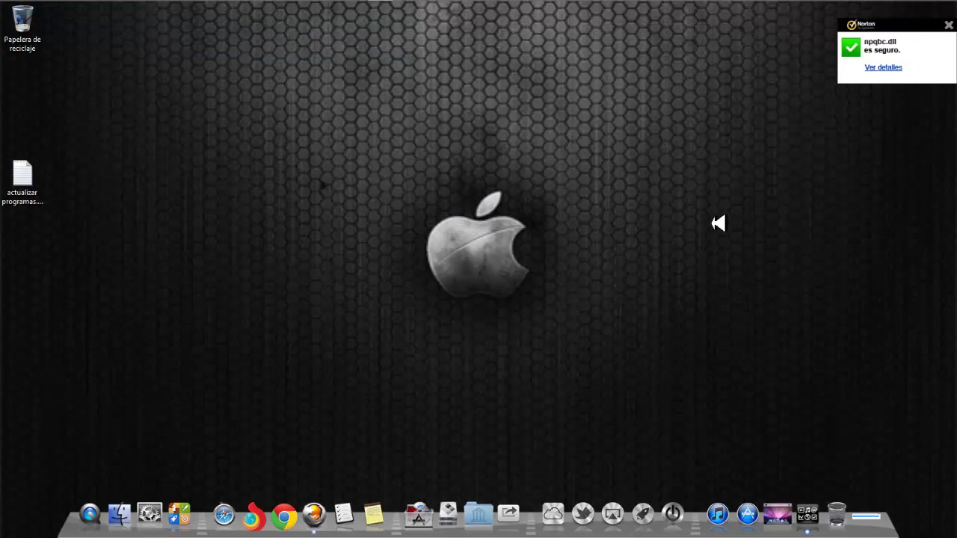
click(949, 25)
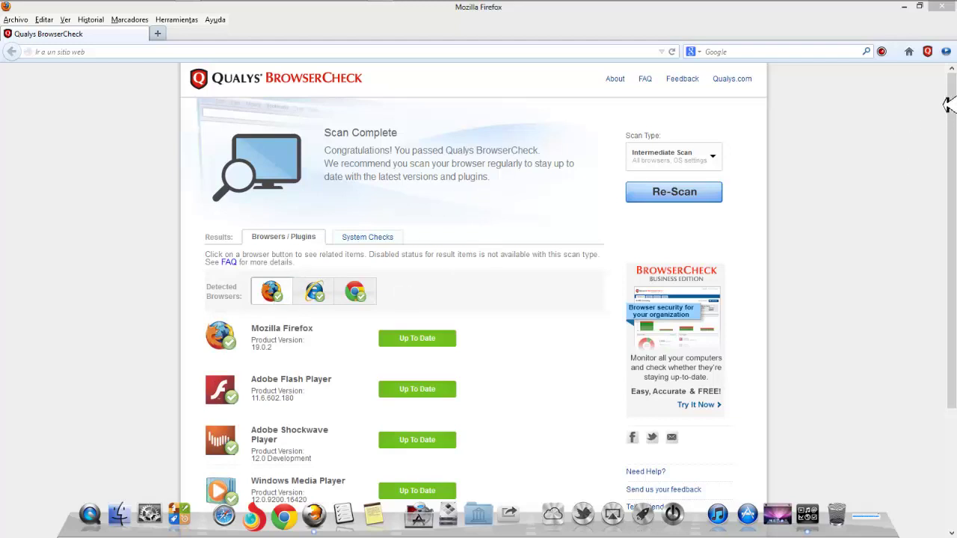
Show System Checks: Windows 8 Home Premium, Norton firewall and Windows Defender all OK
drag(953, 107, 953, 154)
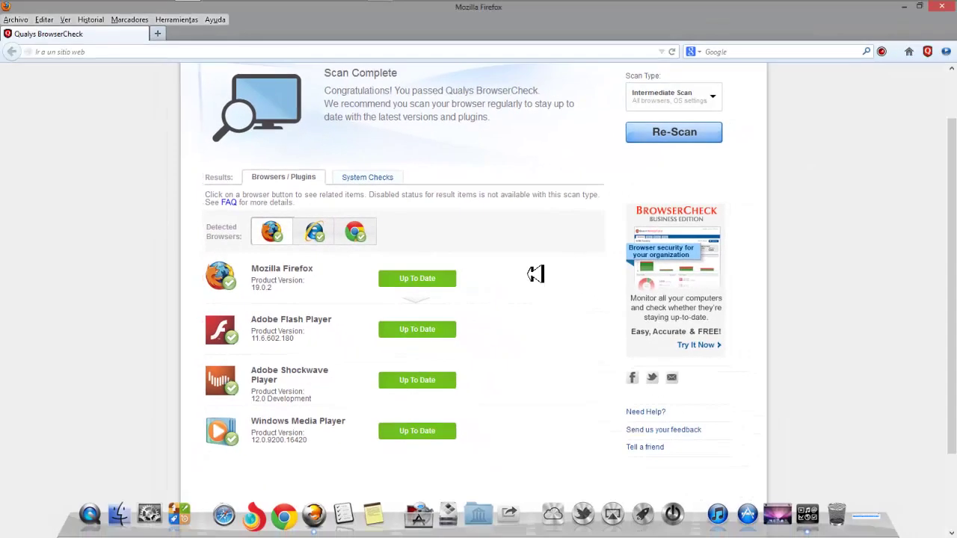
click(378, 176)
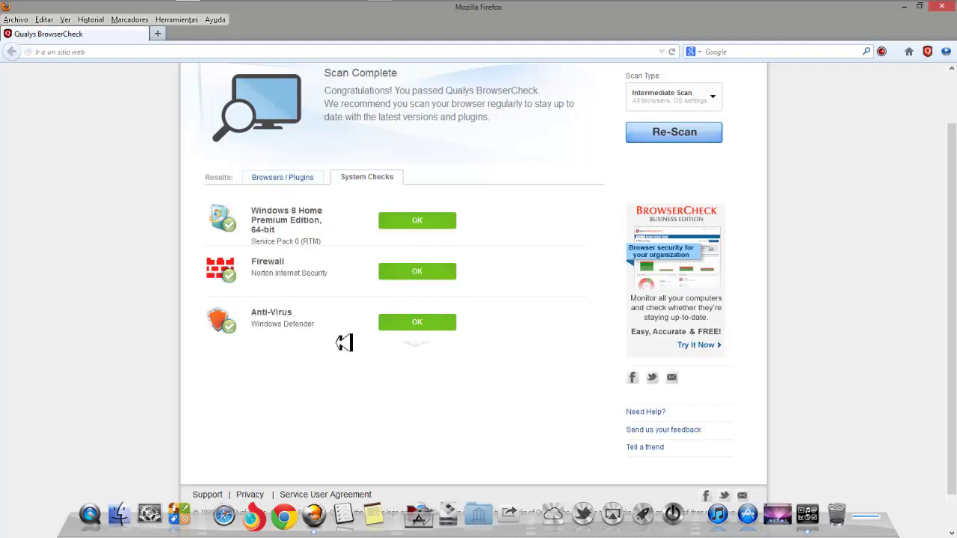
Switch the scan type to Basic Scan and re-scan
click(720, 95)
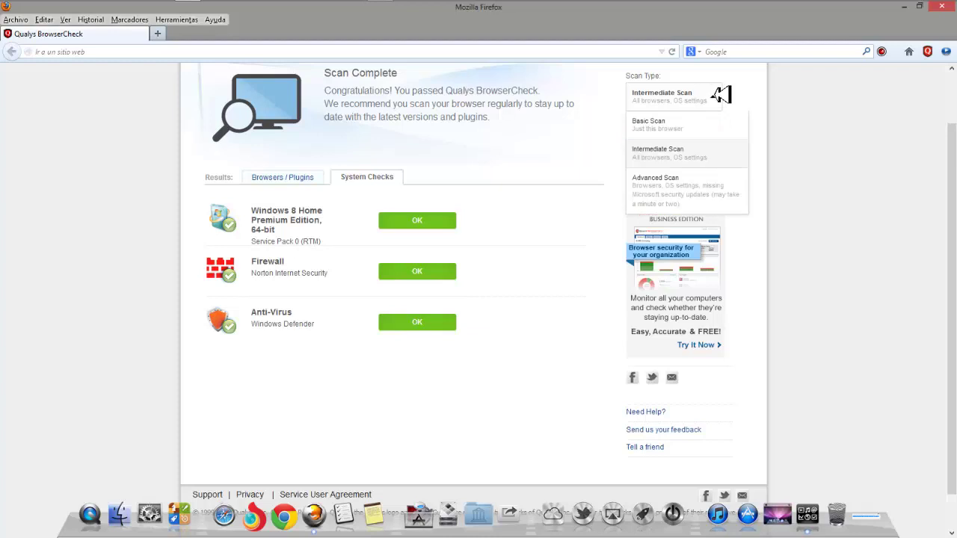
click(658, 121)
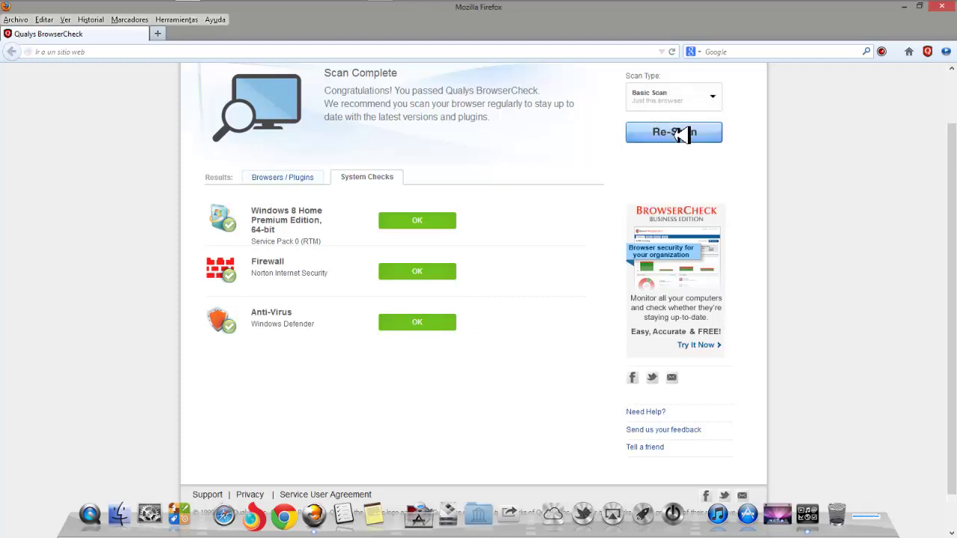
click(679, 134)
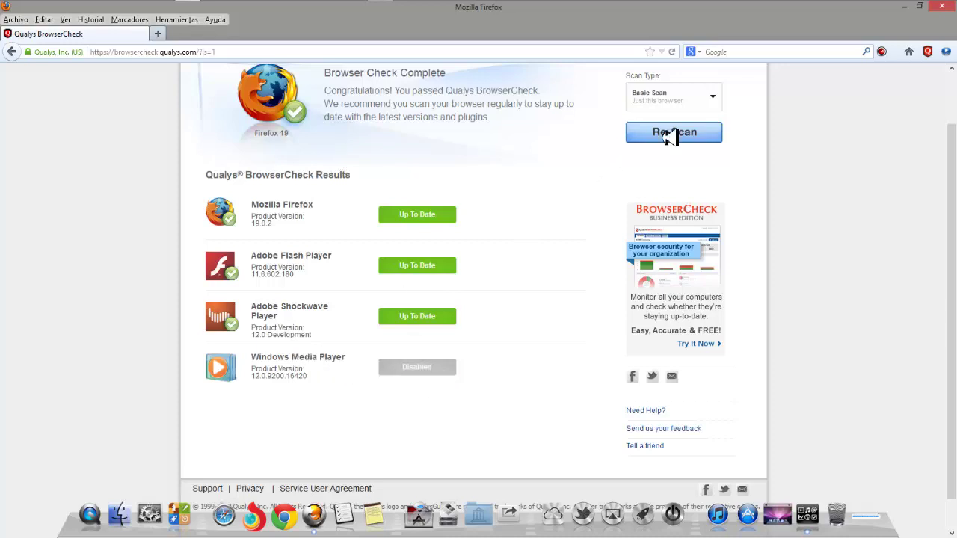
Switch the scan type to Intermediate Scan and re-scan
click(722, 98)
click(663, 151)
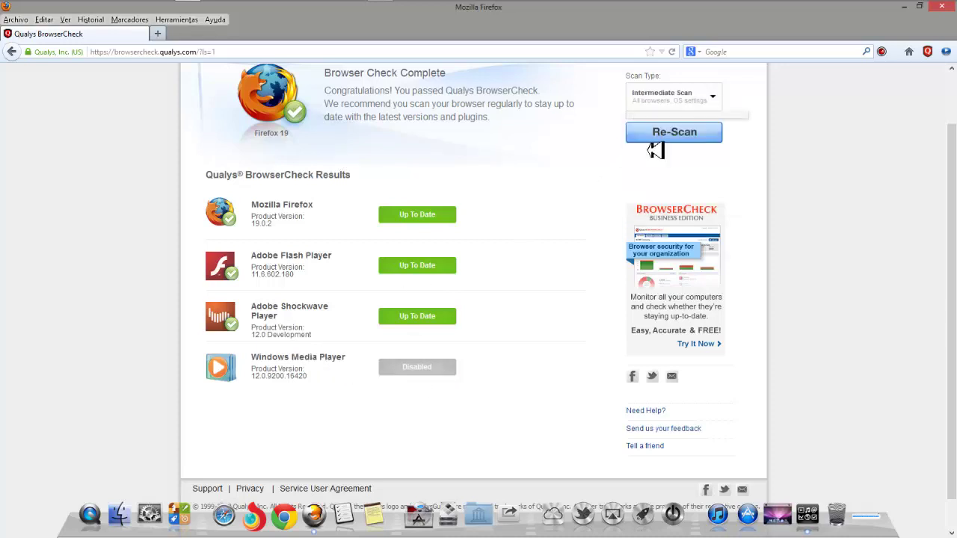
click(679, 132)
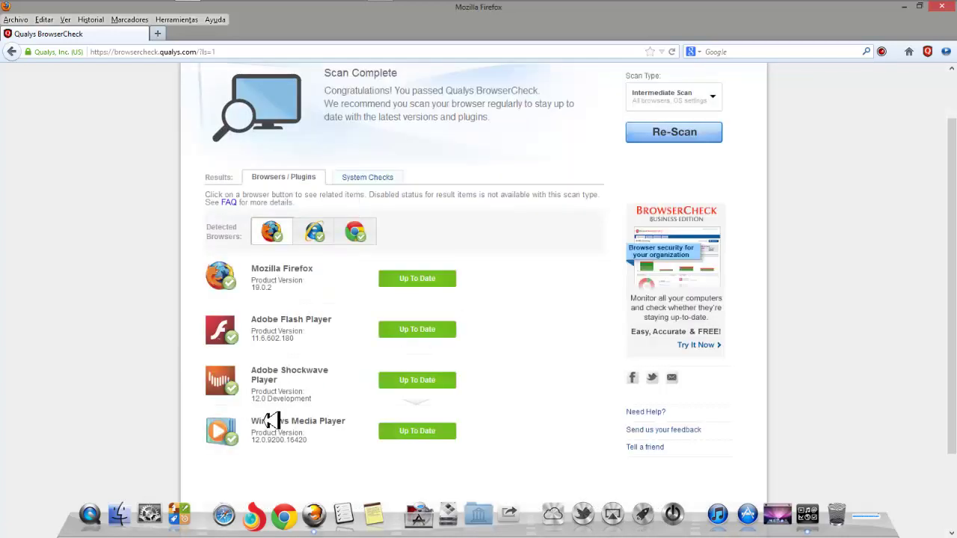
Review the Internet Explorer and Google Chrome results, then select Advanced Scan
click(315, 230)
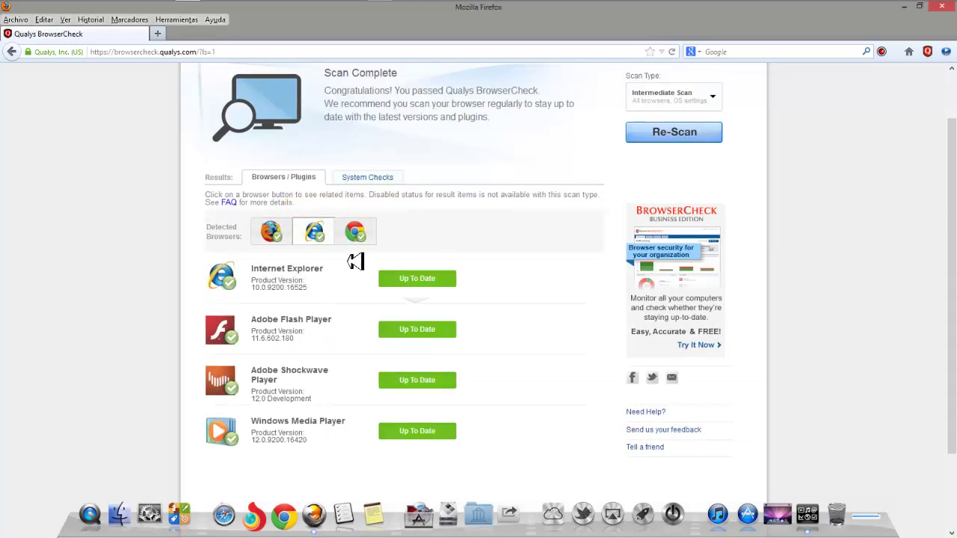
click(364, 236)
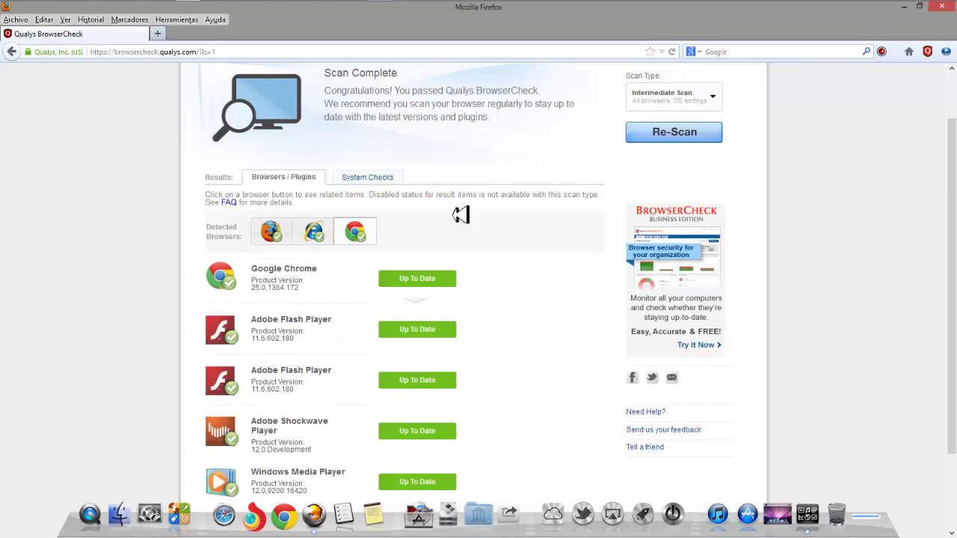
click(722, 97)
click(657, 182)
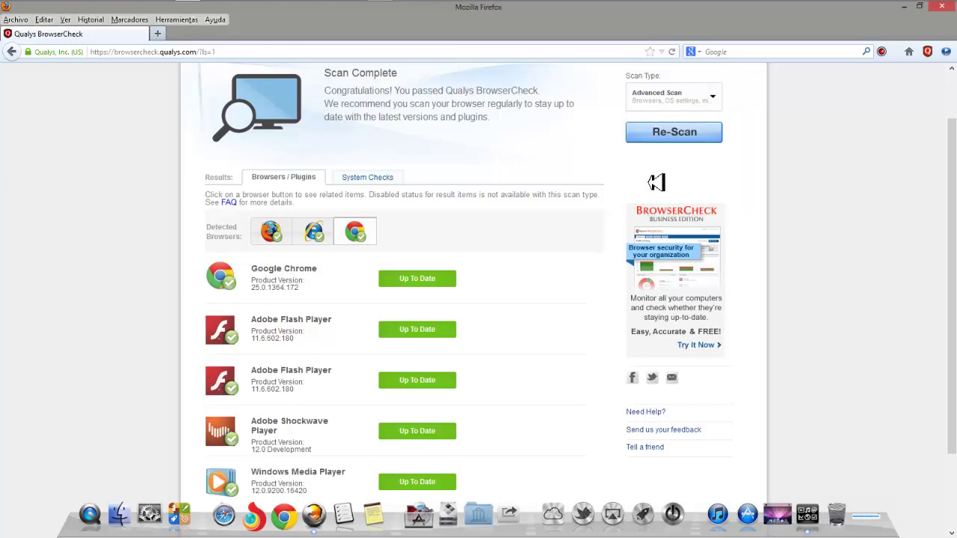
Run the Advanced re-scan until Firefox 19.0.2, Flash, Shockwave and Media Player show up to date
click(676, 133)
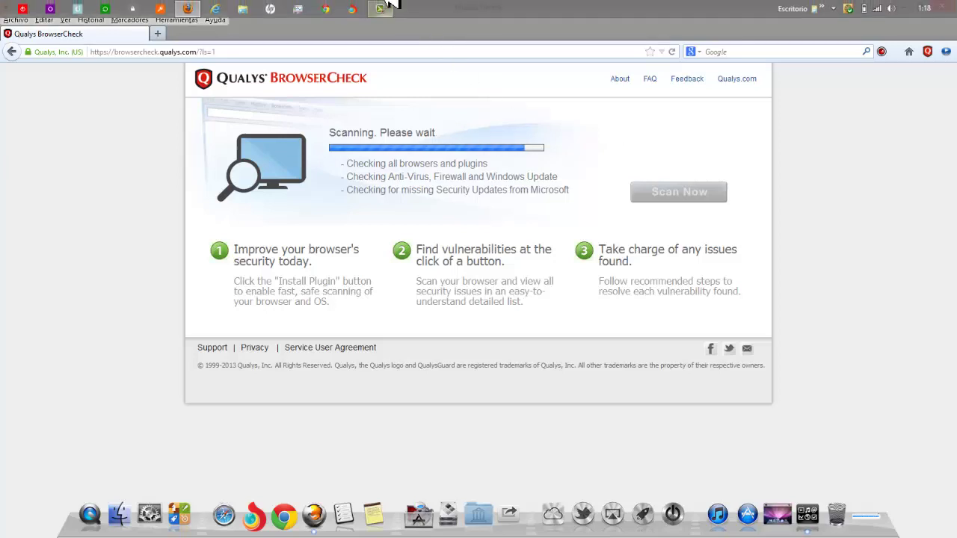
click(389, 8)
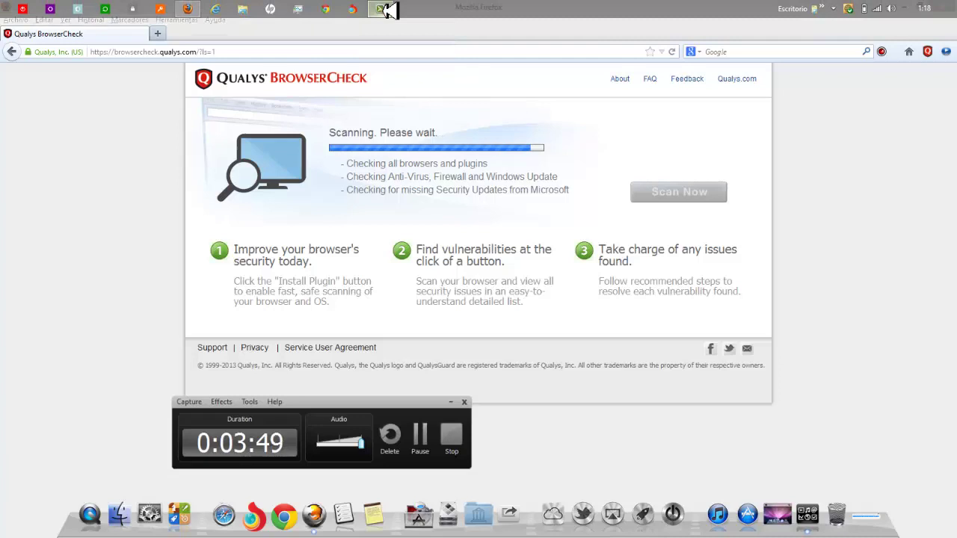
click(426, 431)
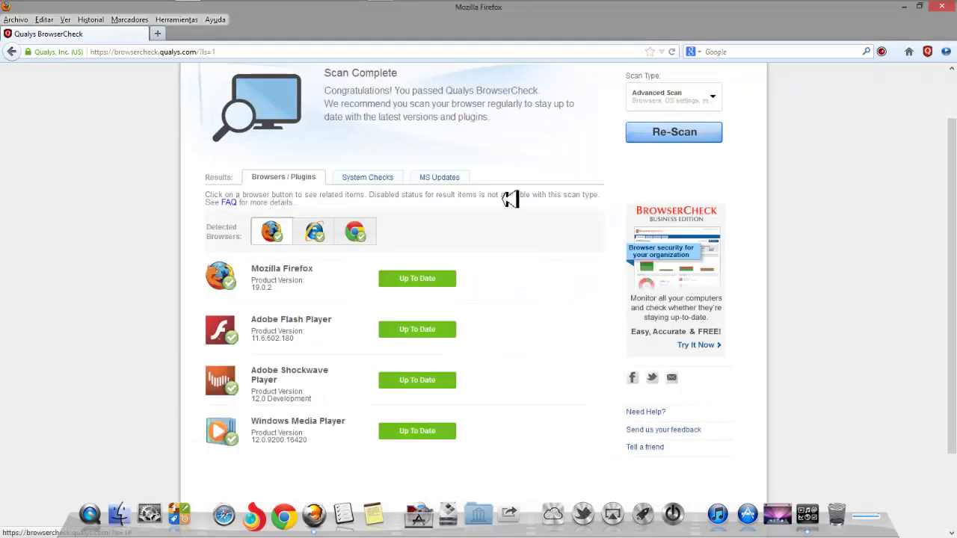
Review the System Checks and Browsers / Plugins tabs, ending on MS Updates with no missing patches
click(366, 179)
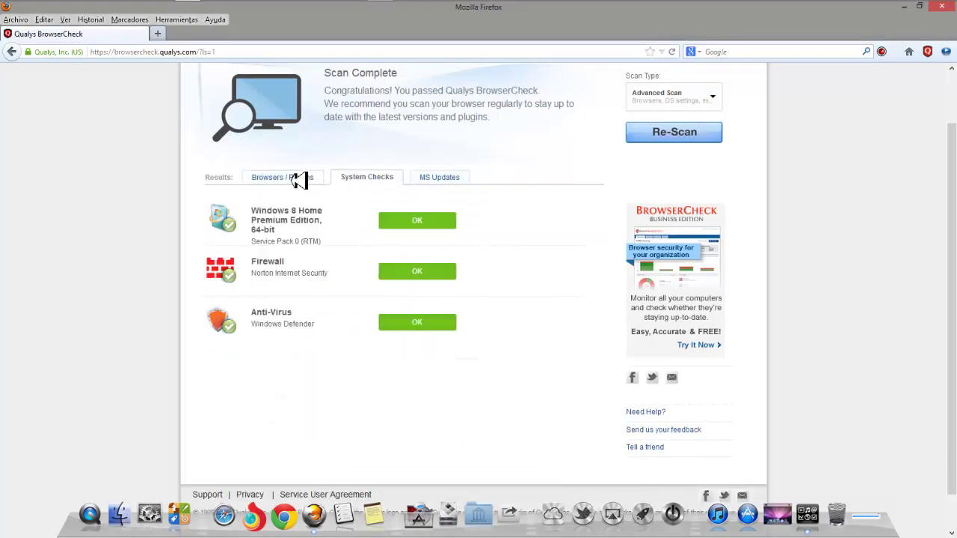
click(299, 180)
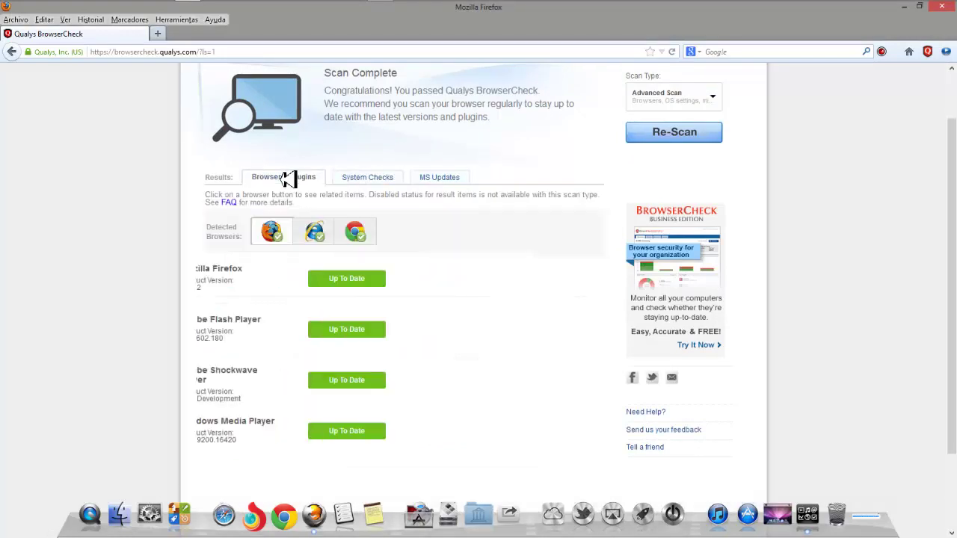
click(382, 176)
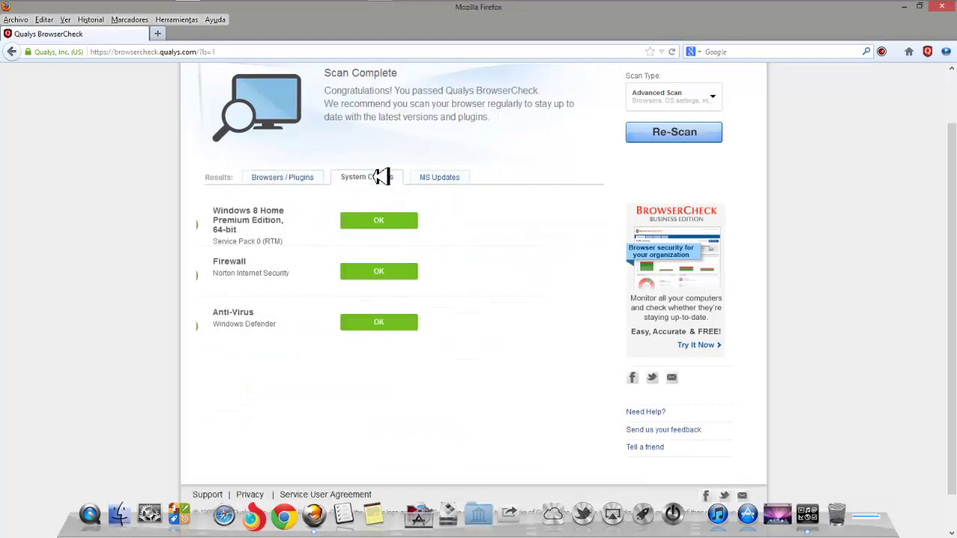
click(454, 177)
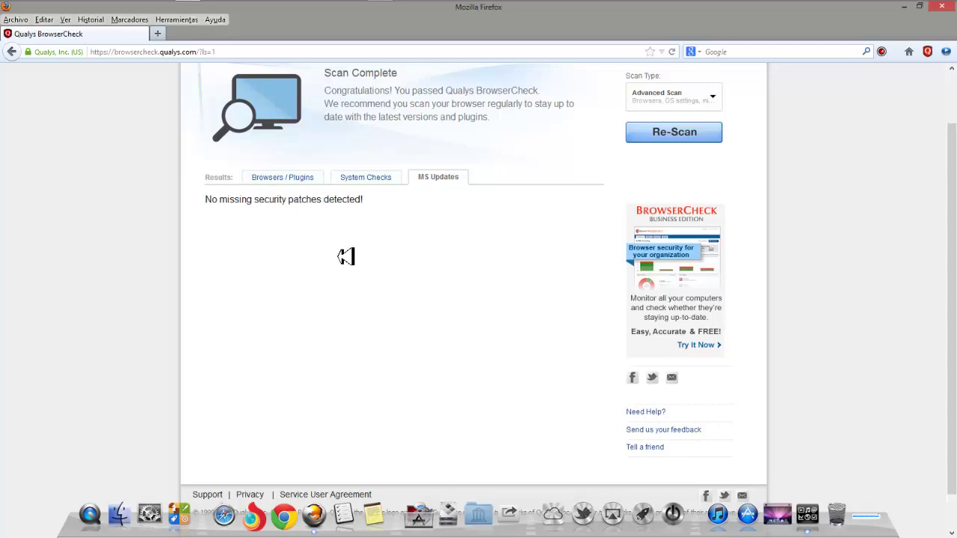
scroll(955, 102, up, 1)
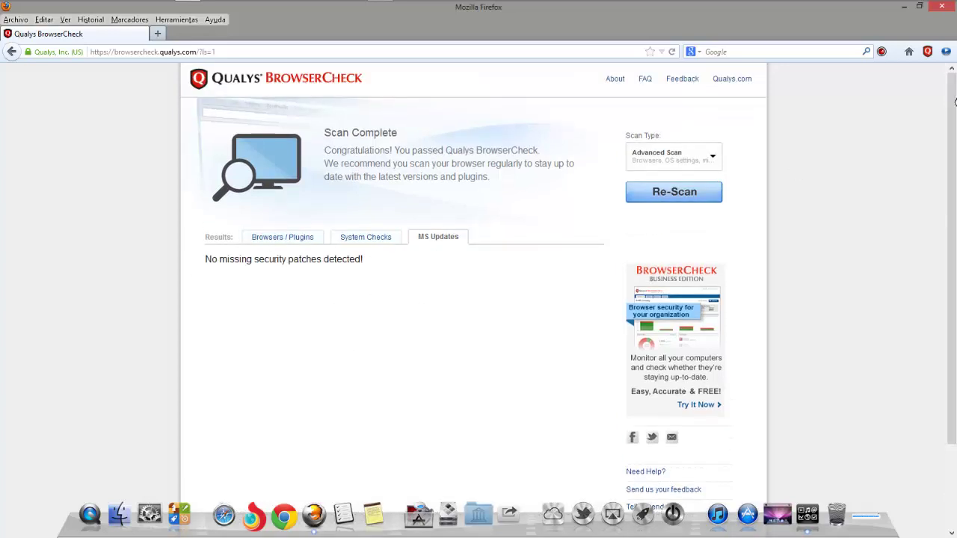
Minimize the Firefox window to return to the Windows desktop
click(905, 7)
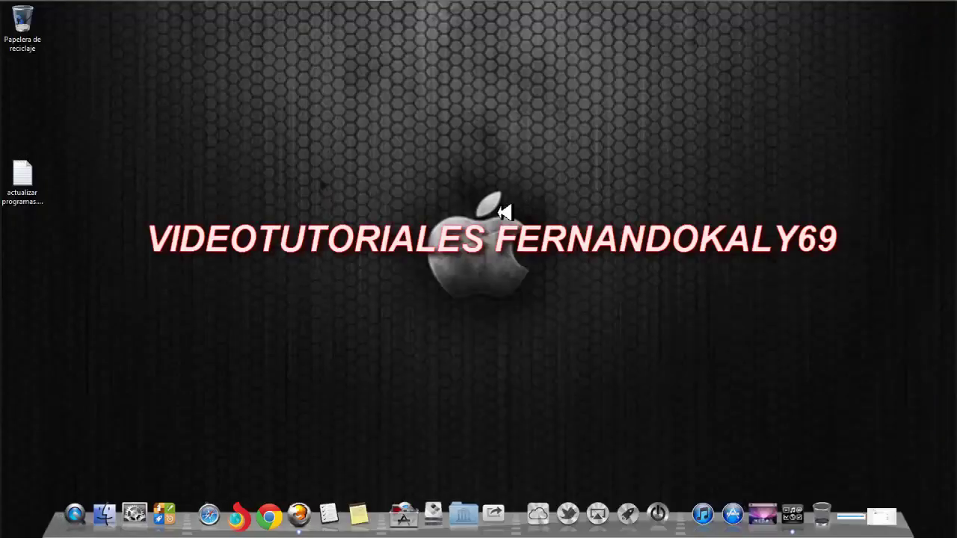